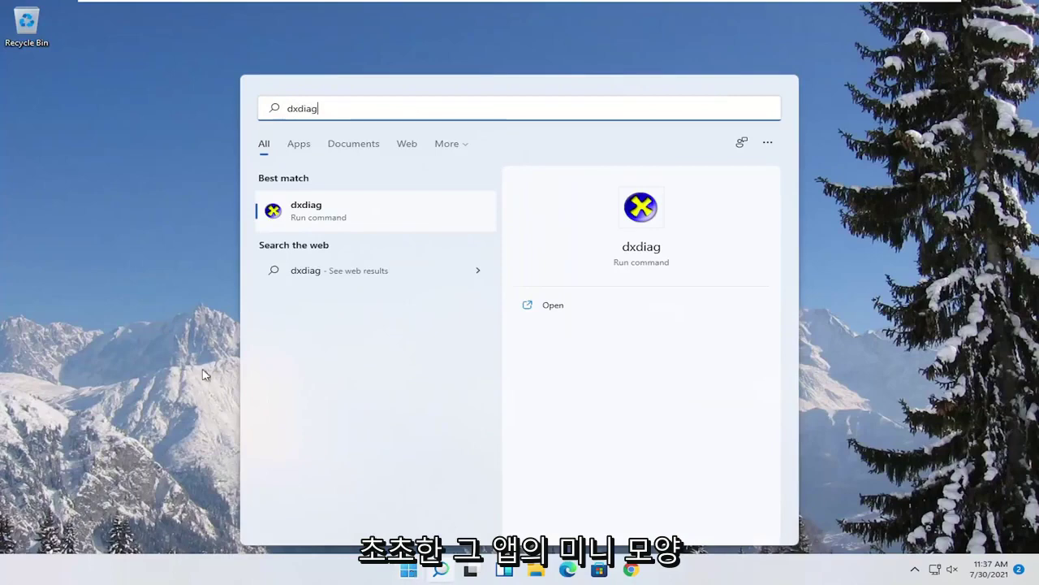
- Run dxdiag with the driver signature check allowed, inspect the display device and driver details, and close the tool
left_click(302, 212)
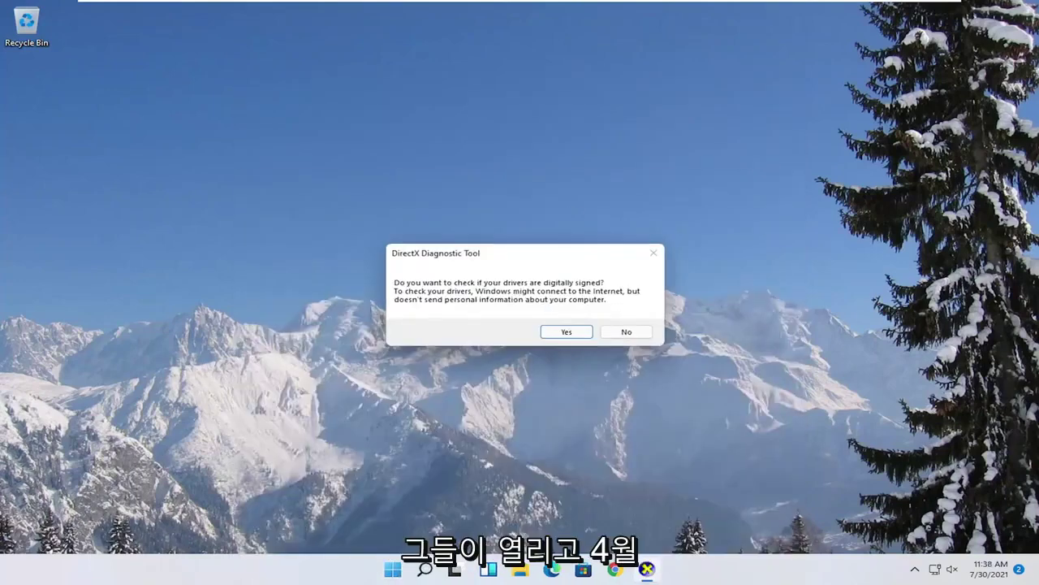
left_click(566, 332)
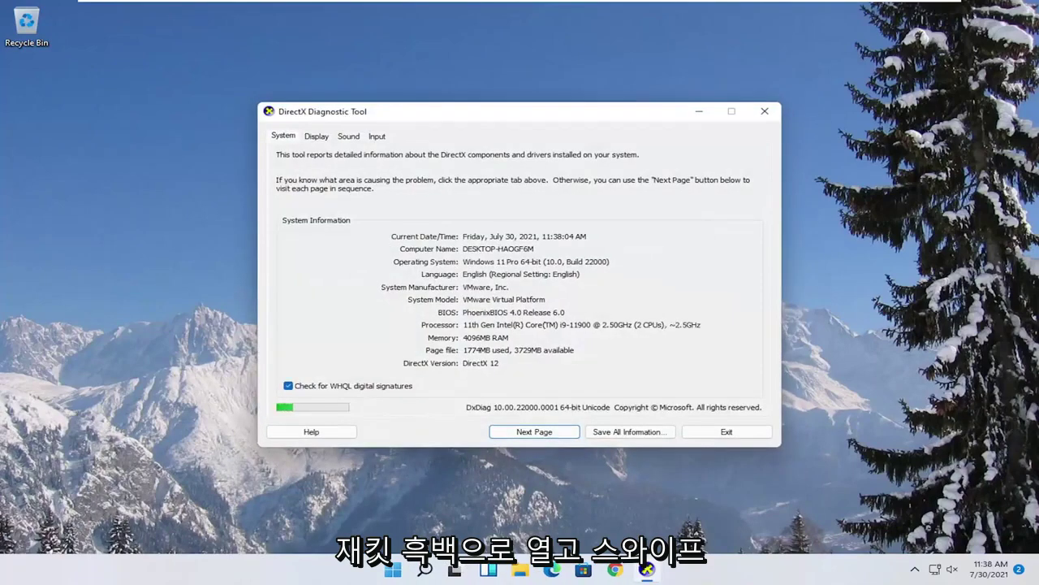
left_click(317, 138)
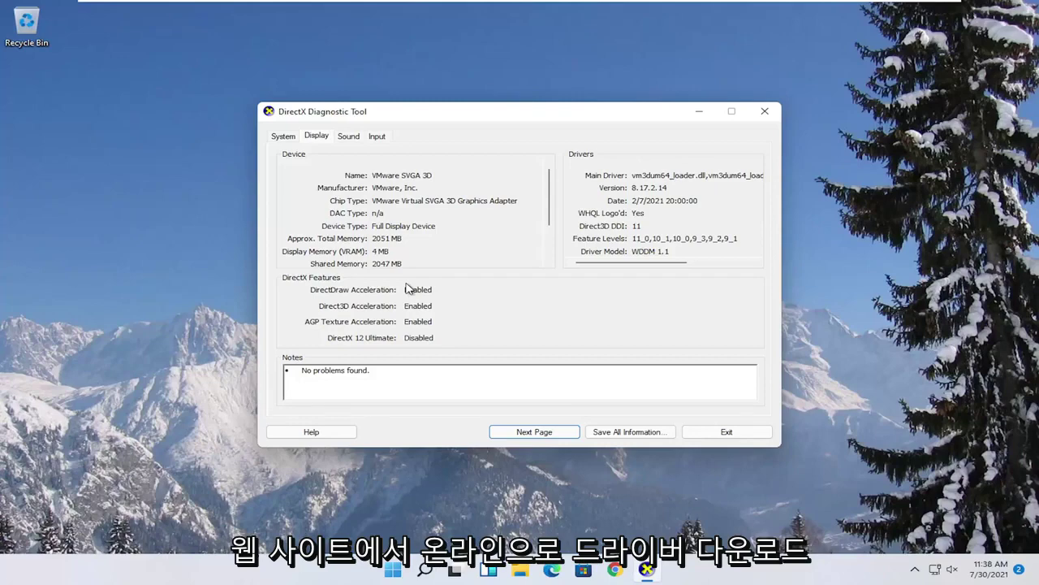
left_click(764, 110)
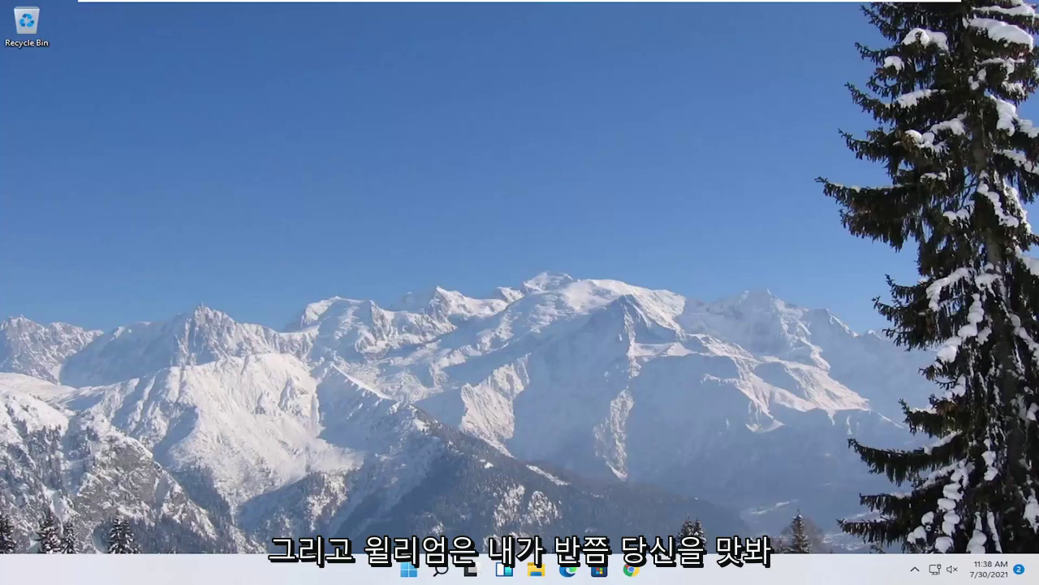
- Find the Windows appearance and performance settings and apply "Adjust for best performance" to the visual effects
left_click(440, 569)
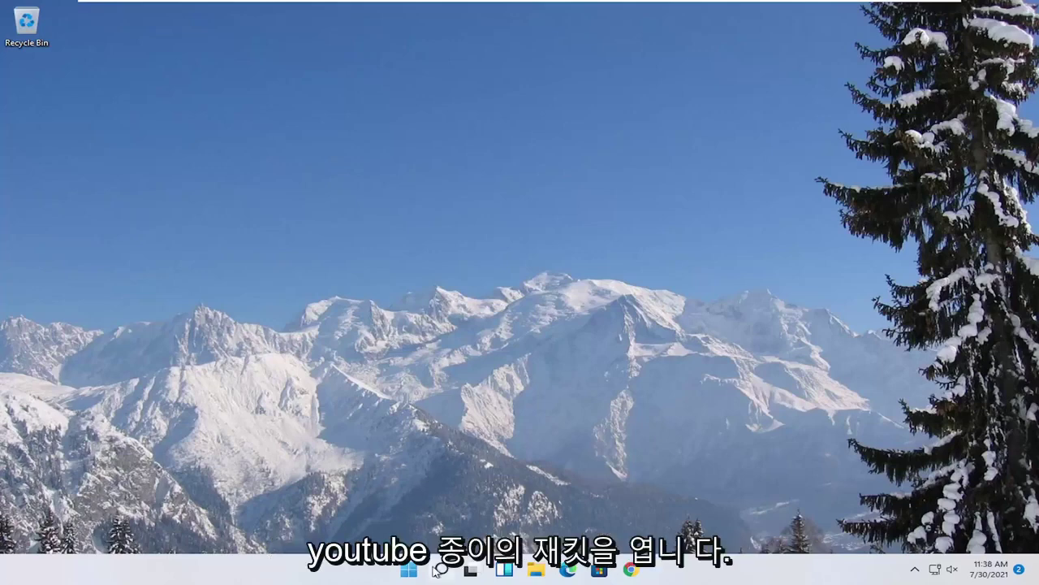
left_click(439, 571)
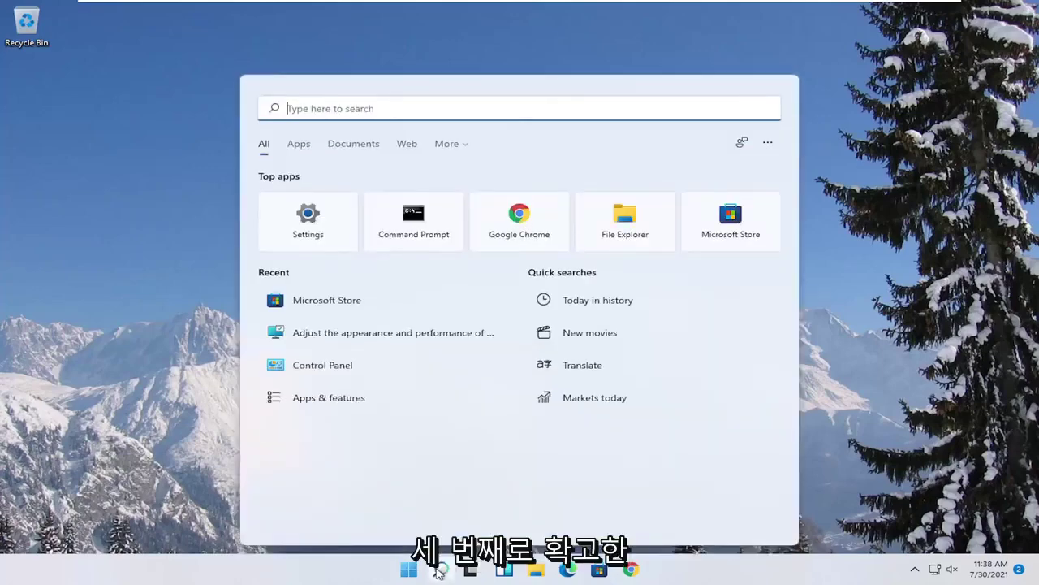
type("adjust")
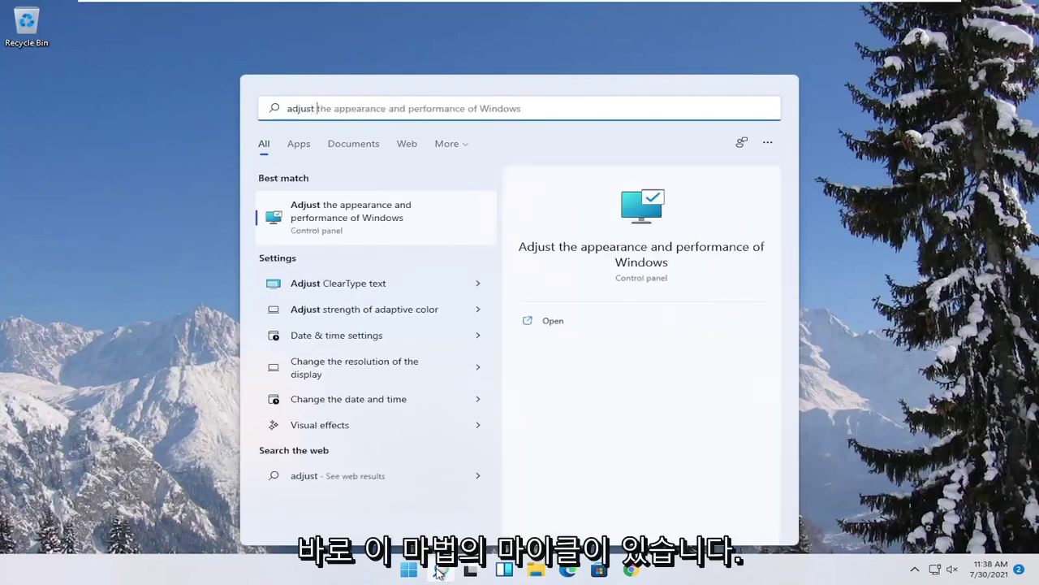
left_click(354, 224)
left_click_drag(244, 82, 474, 80)
left_click(340, 180)
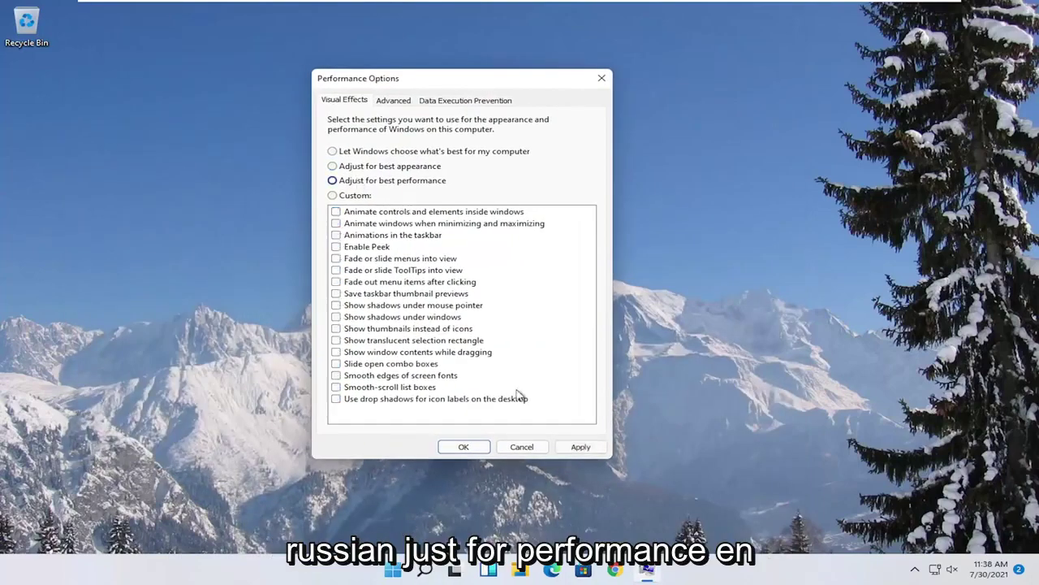
left_click(579, 448)
left_click(464, 446)
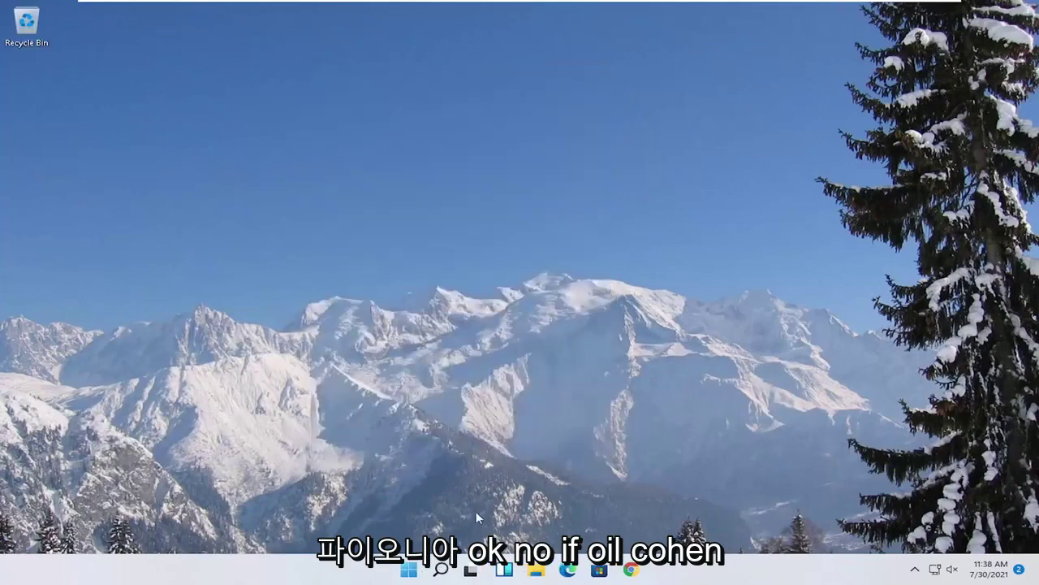
- Search for the Game Mode settings and go from there to the related Graphics settings
left_click(441, 570)
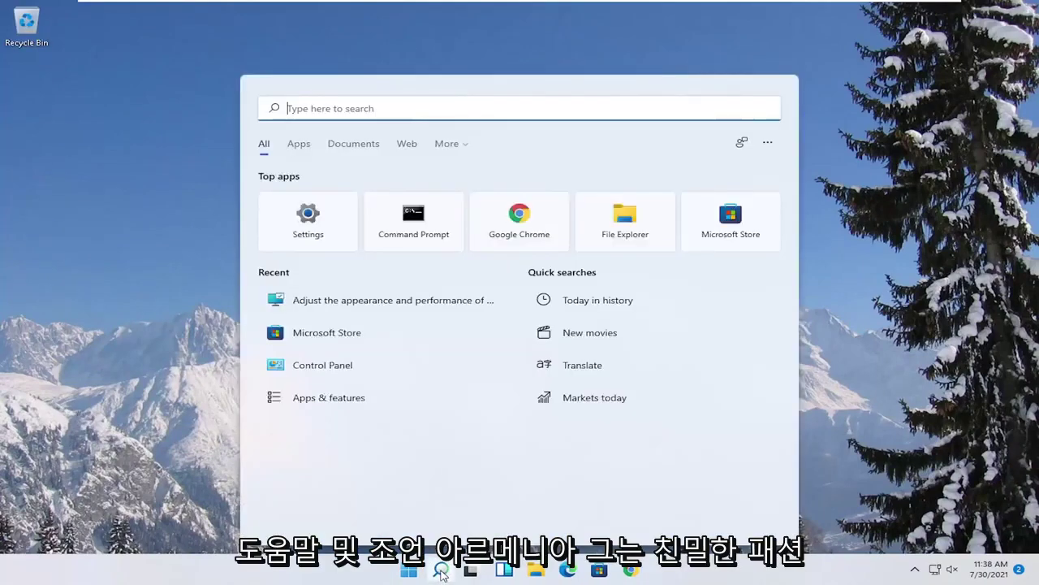
type("game mode")
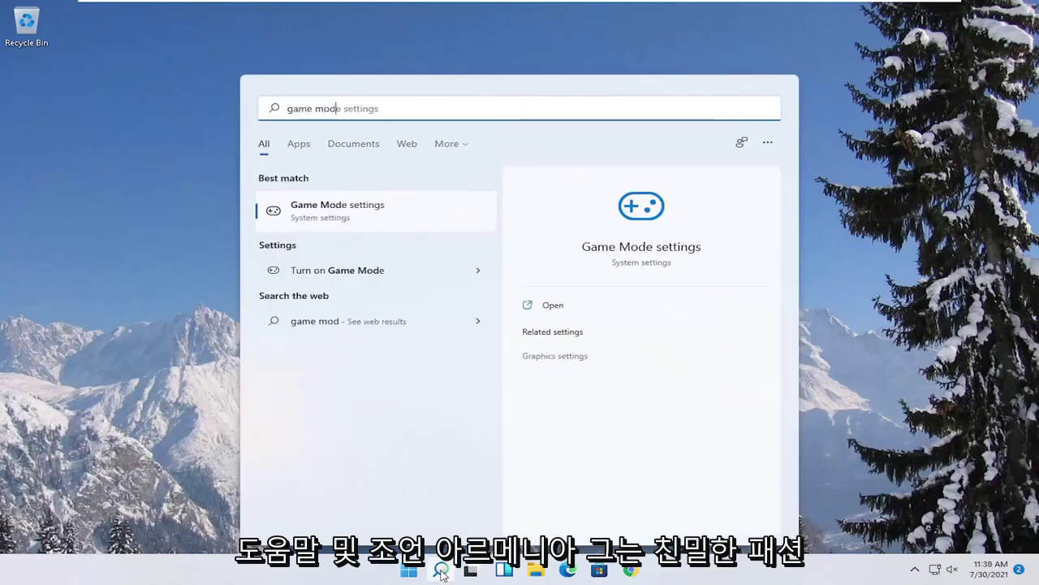
left_click(320, 215)
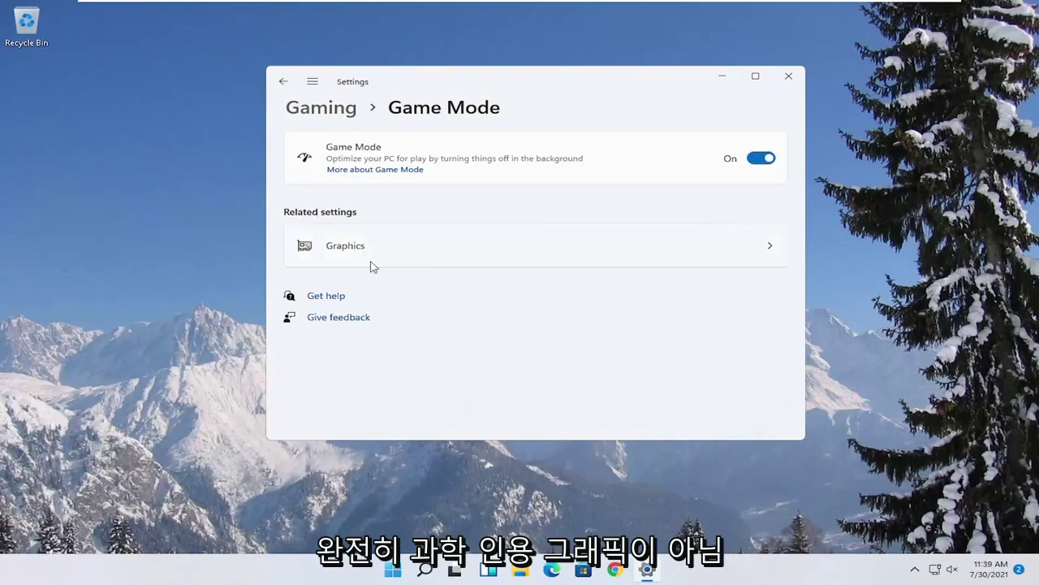
left_click(445, 265)
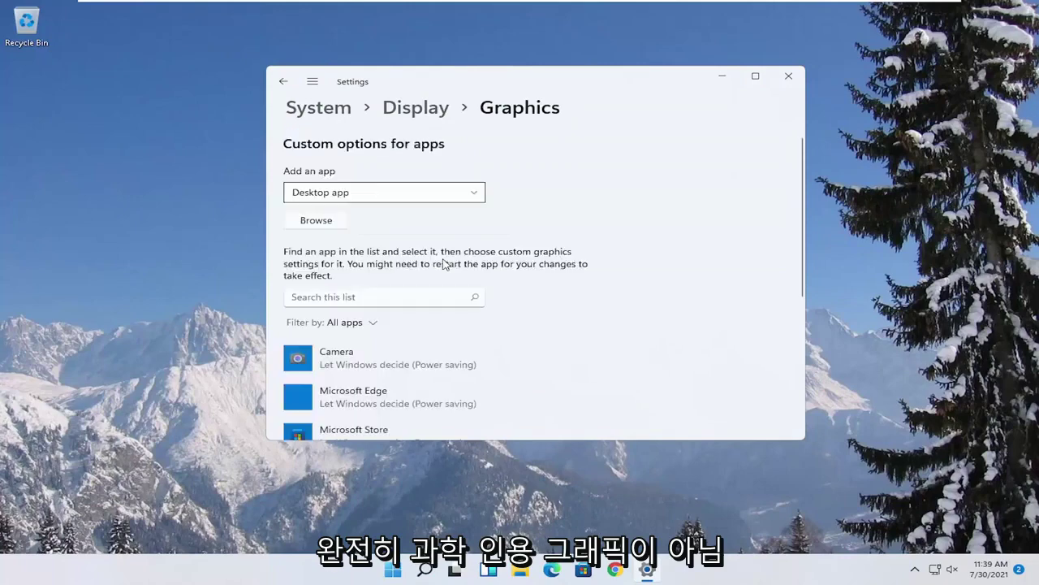
- Set the graphics preference for Microsoft Store to High performance and save it
scroll(445, 262, "down", 1)
scroll(406, 290, "down", 2)
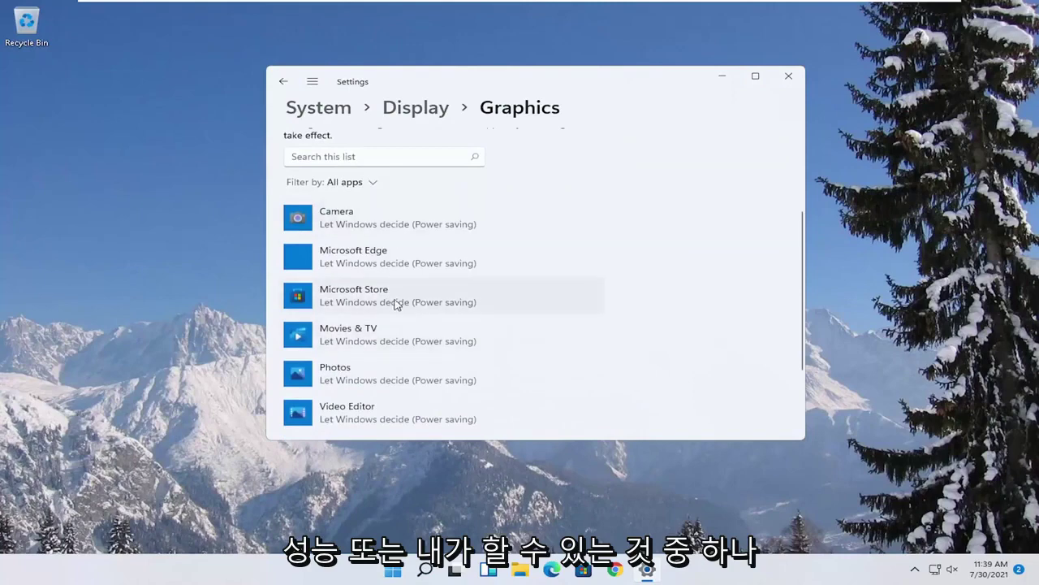
left_click(396, 304)
left_click(498, 336)
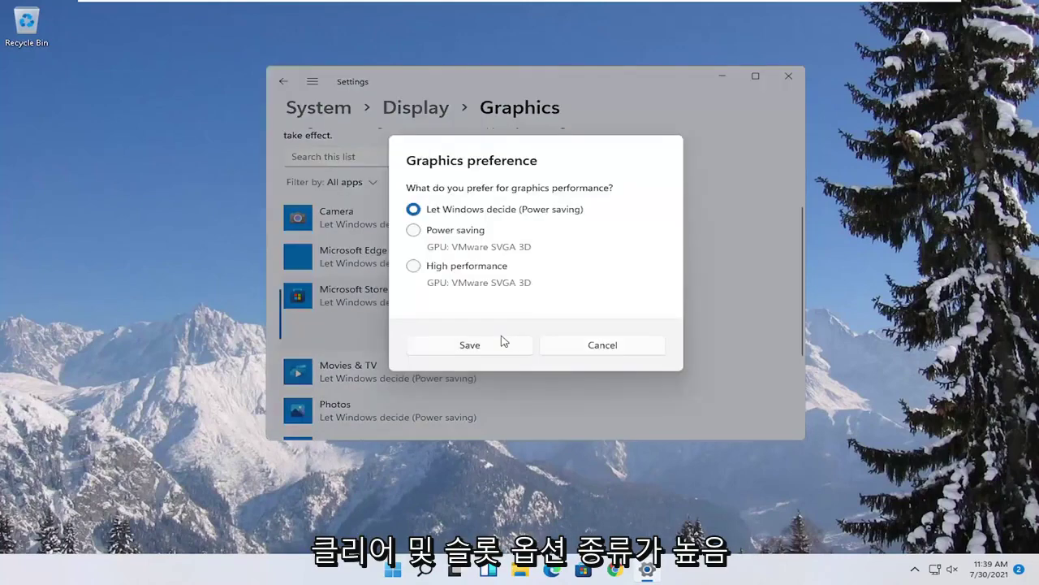
left_click(422, 277)
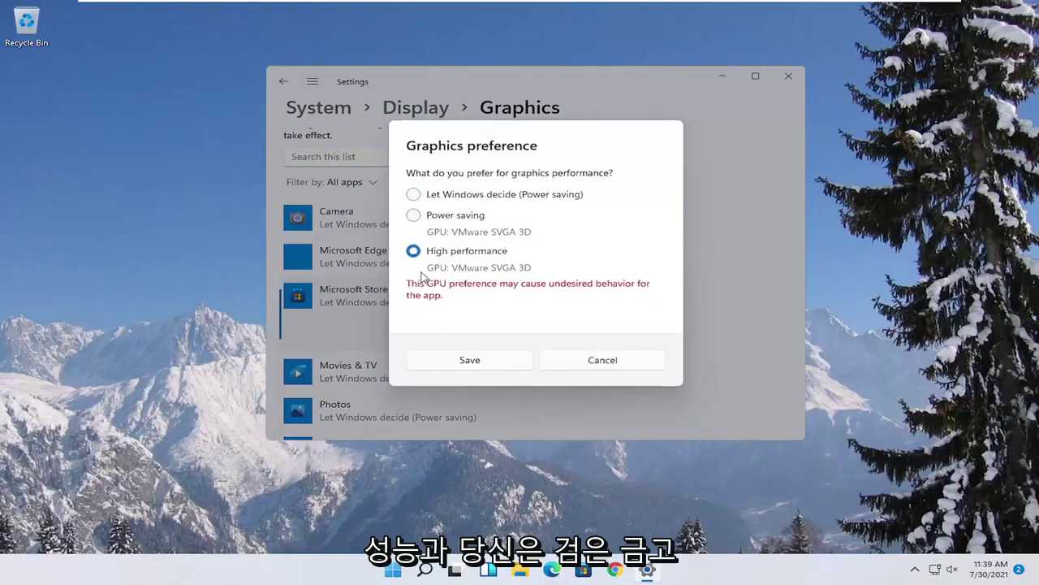
left_click(470, 362)
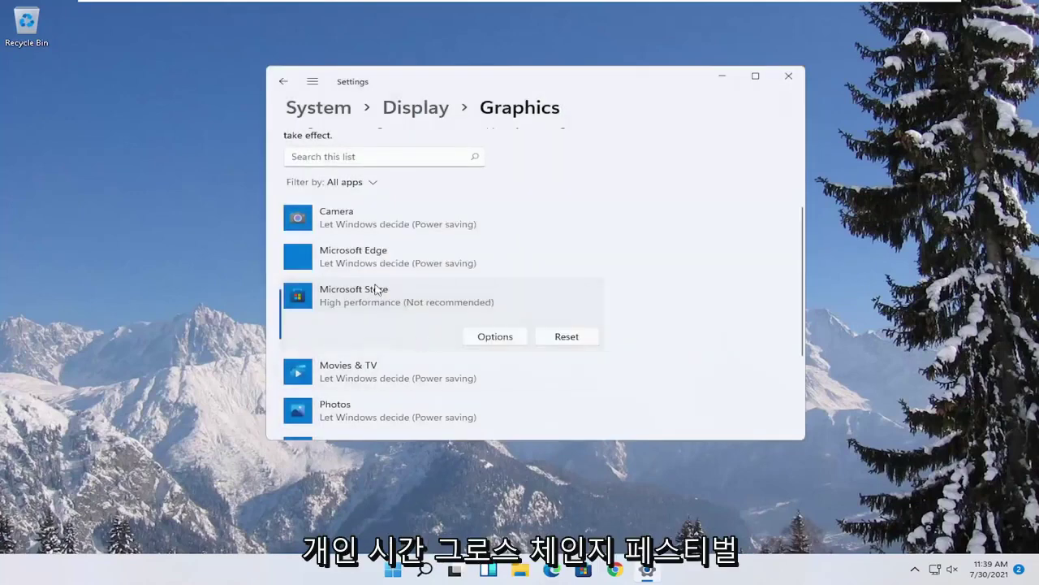
- Review the graphics preference options for Microsoft Store without changing them, and close Settings
left_click(494, 337)
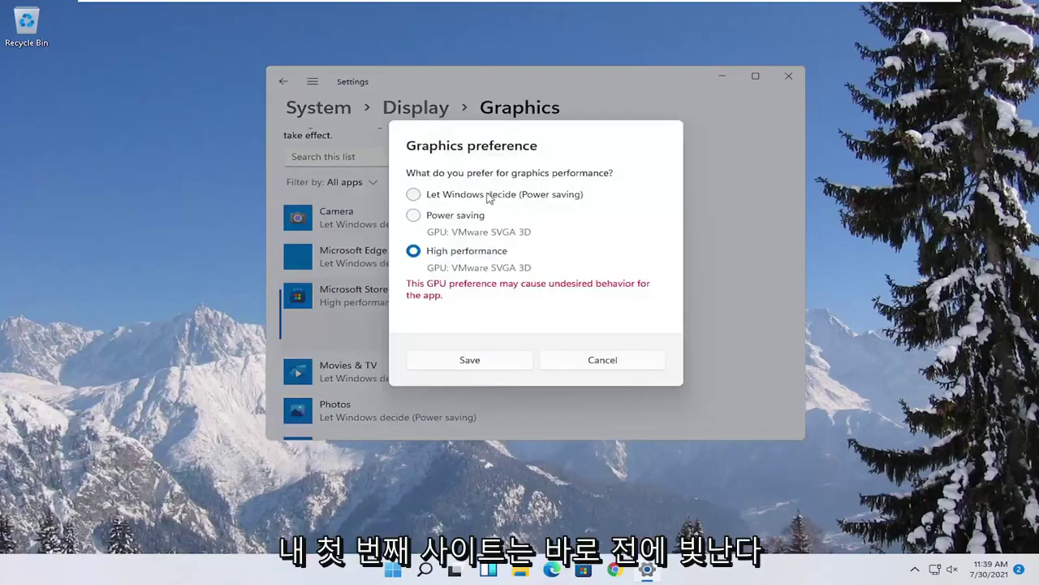
left_click(614, 360)
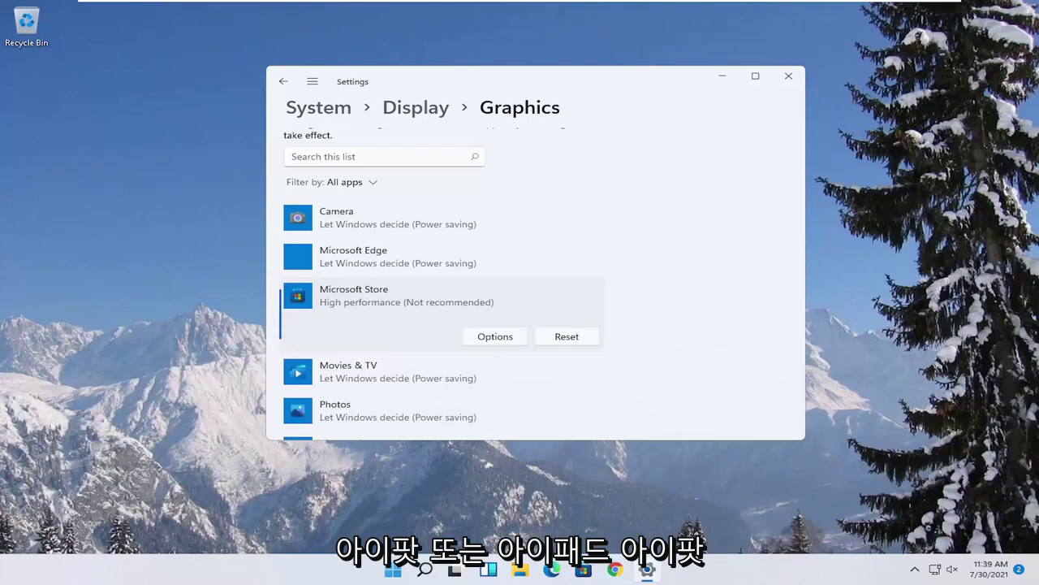
left_click(789, 75)
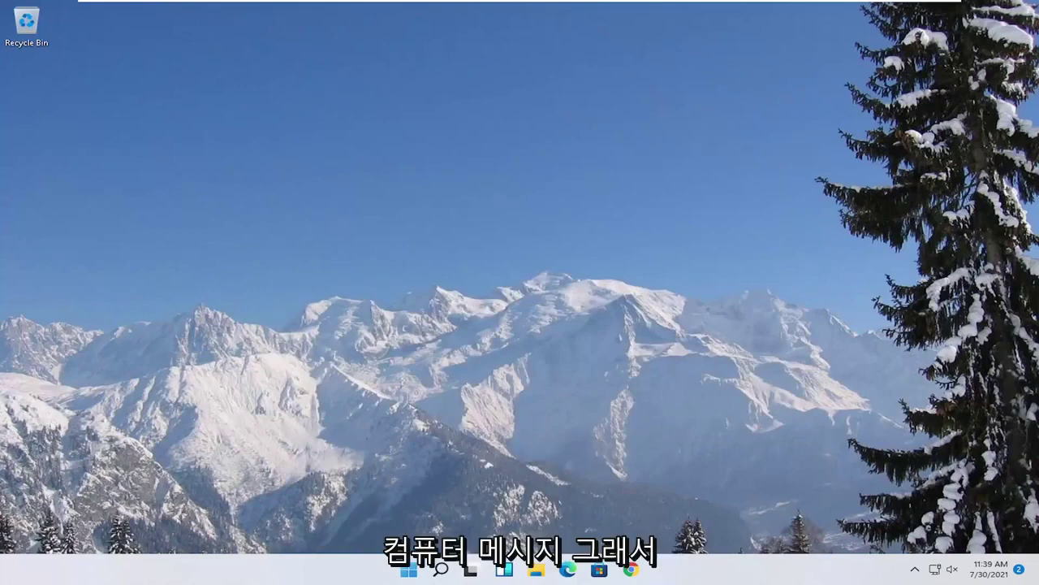
- Check in Task Manager which programs are enabled at startup, and close it
right_click(407, 572)
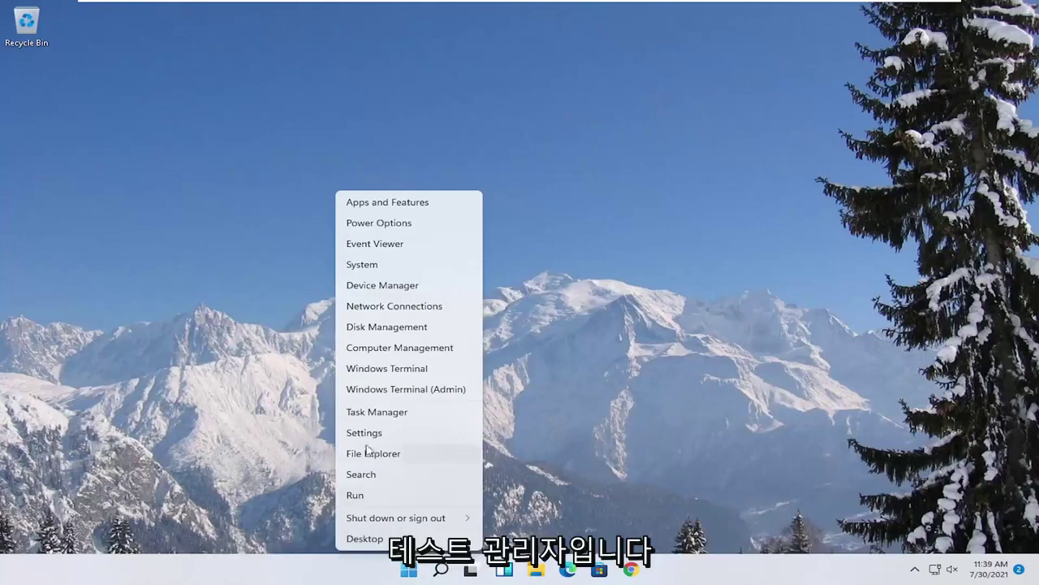
left_click(371, 412)
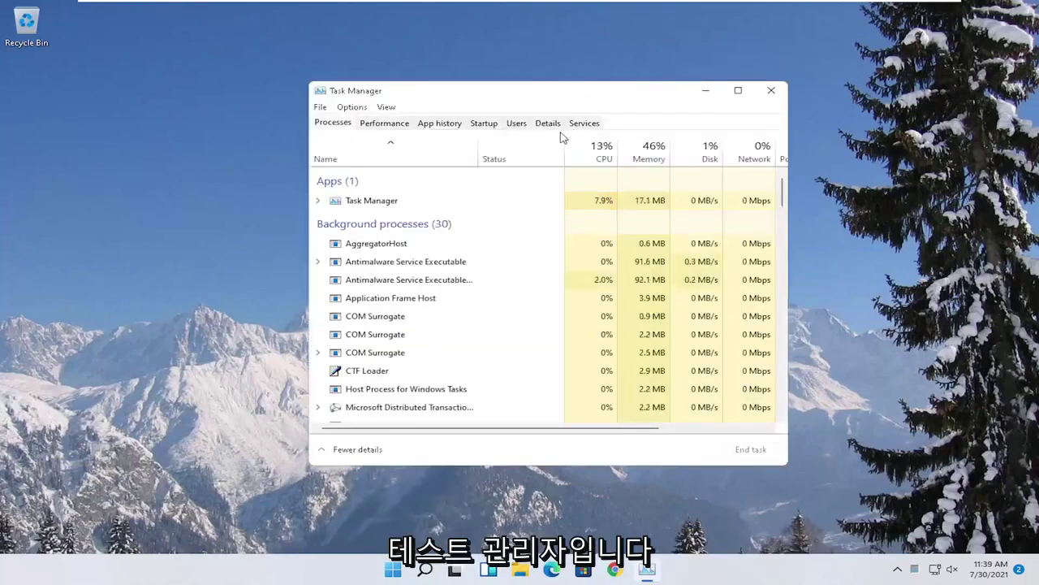
left_click(483, 125)
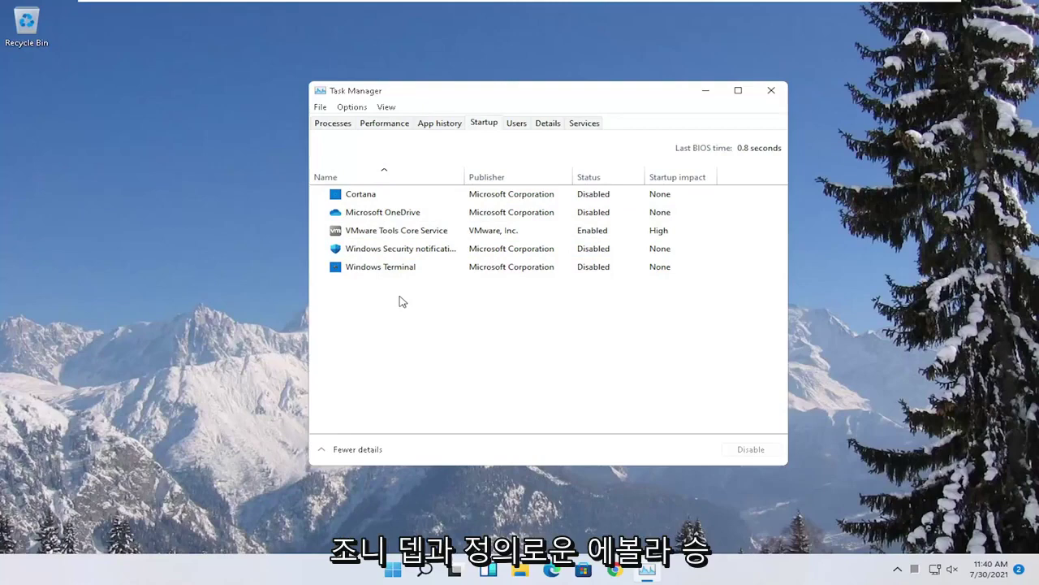
left_click(771, 90)
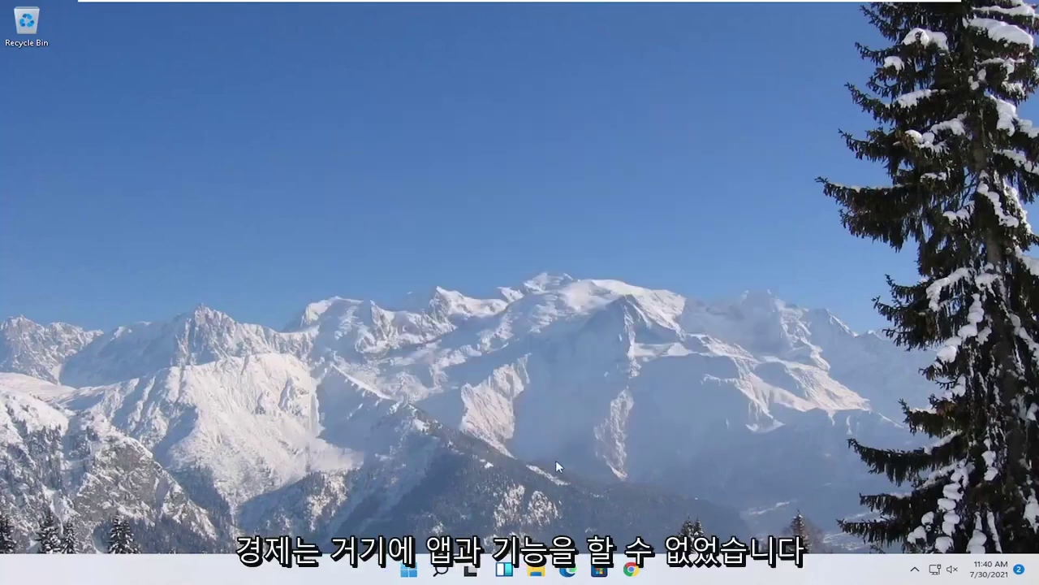
- Search for "apps and features", look through the installed apps for unneeded programs, and close Settings
left_click(439, 570)
type("apps amn")
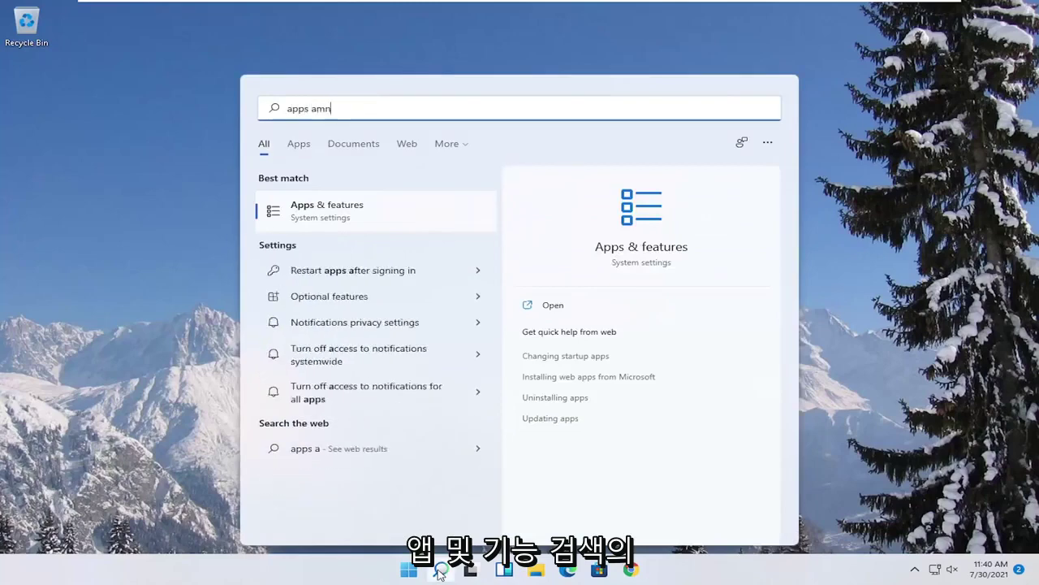
key("BackSpace")
key("BackSpace")
type("nd featu")
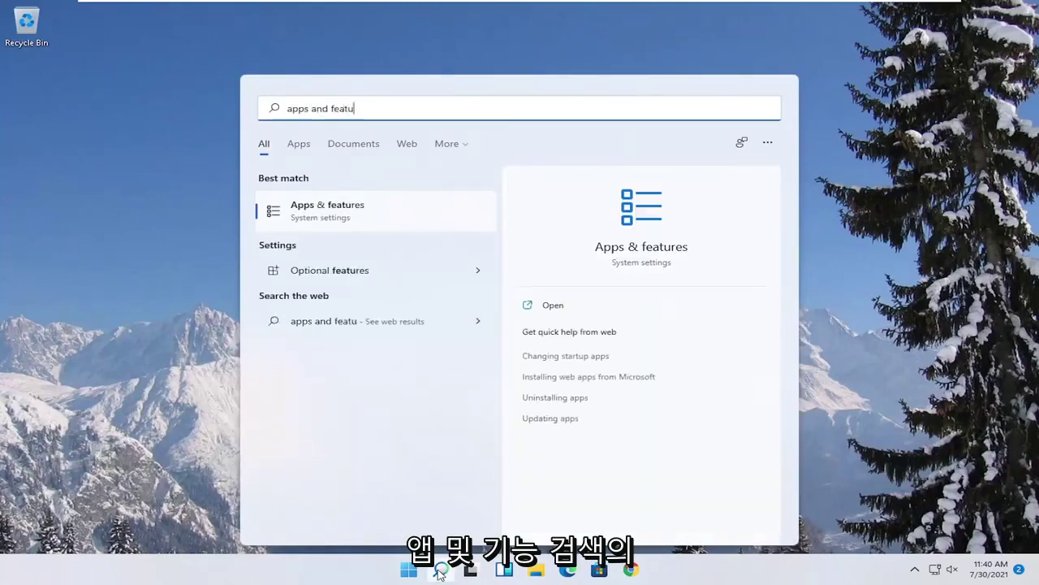
type("res")
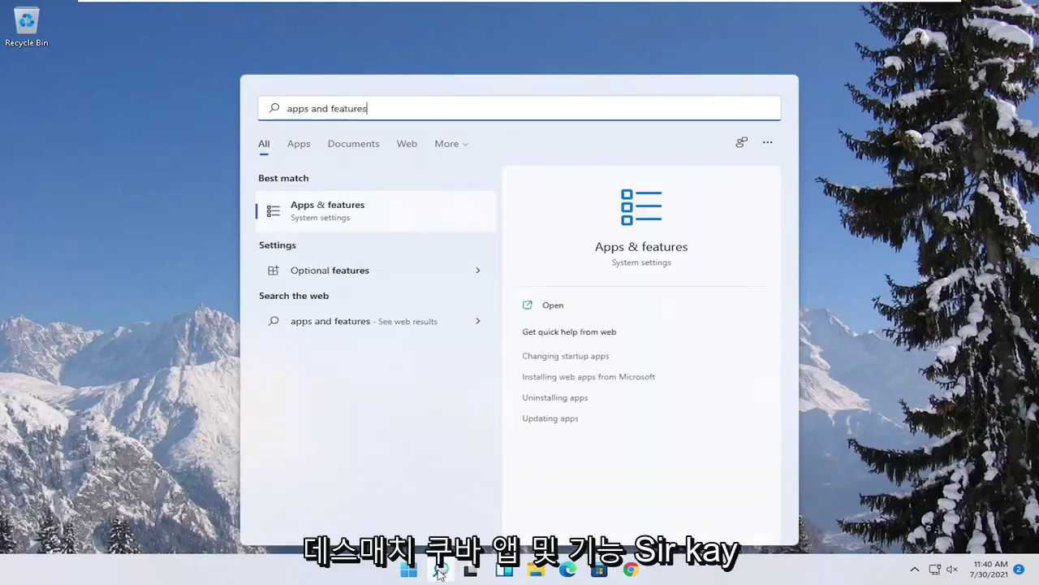
left_click(352, 214)
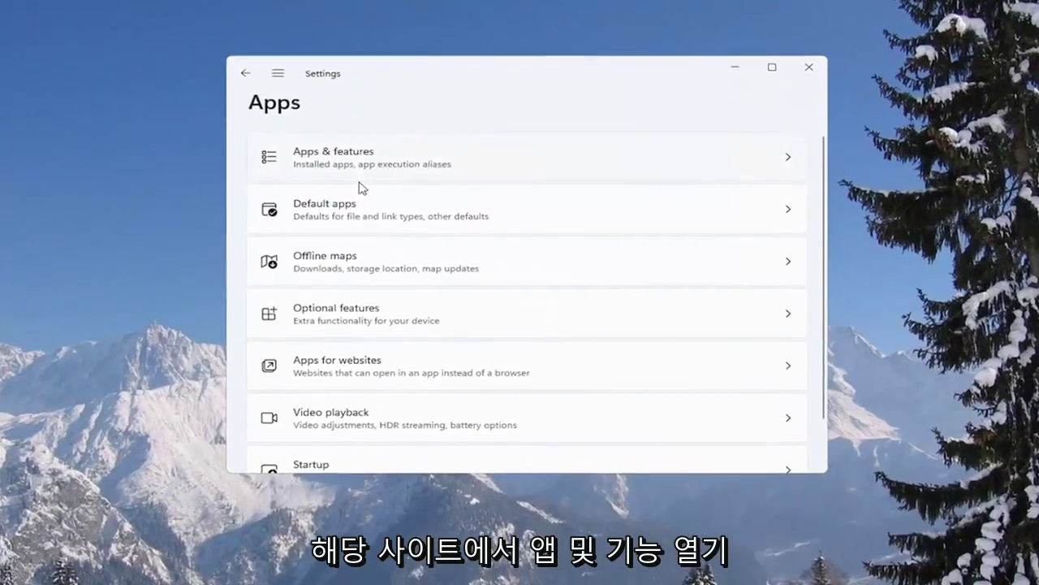
left_click(351, 166)
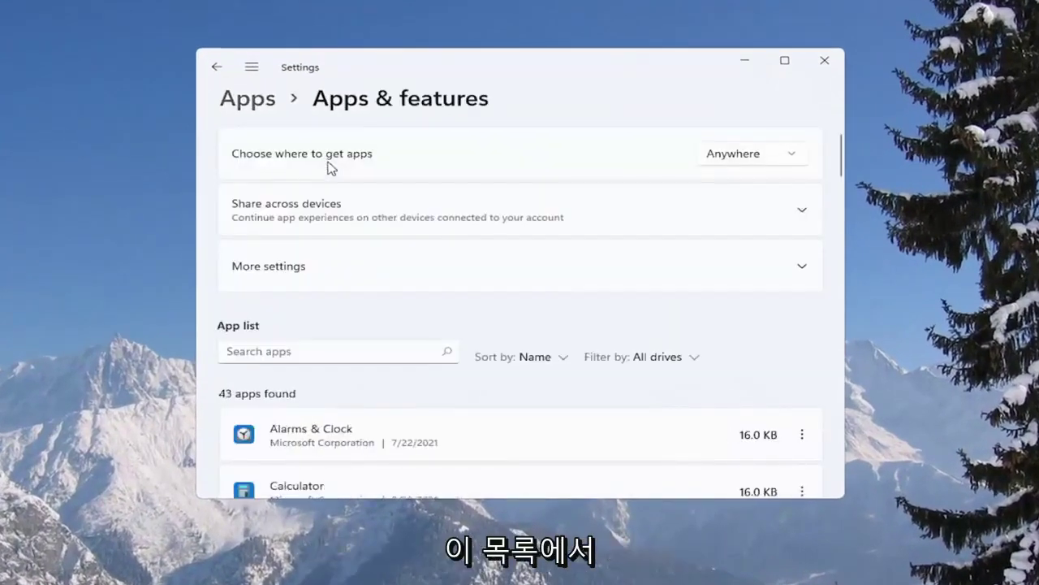
scroll(328, 170, "down", 3)
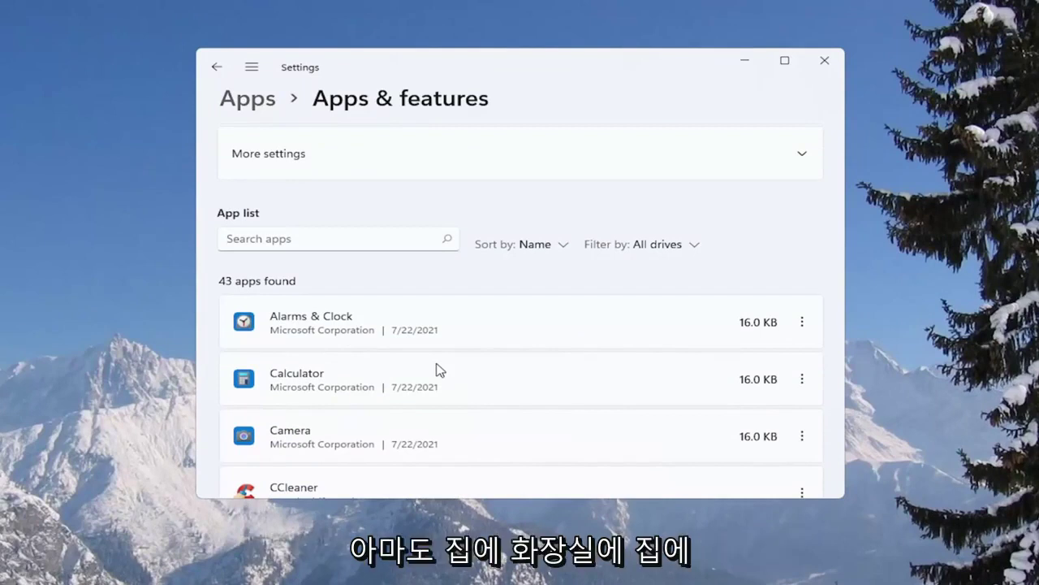
left_click(824, 63)
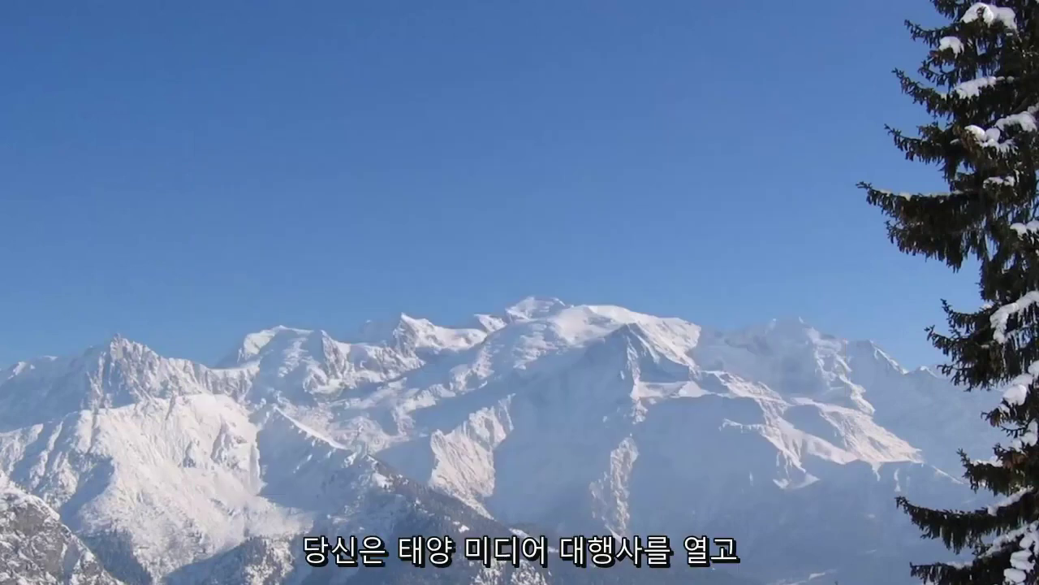
- Search for cmd and open Command Prompt as administrator, allowing it to make changes to the device
key("super+s")
type("cmd")
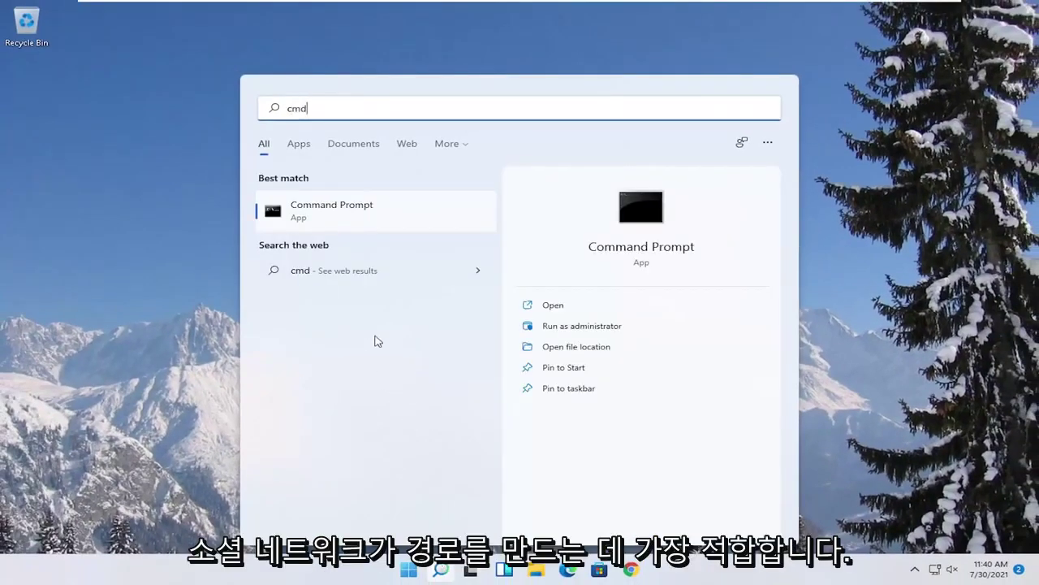
right_click(348, 227)
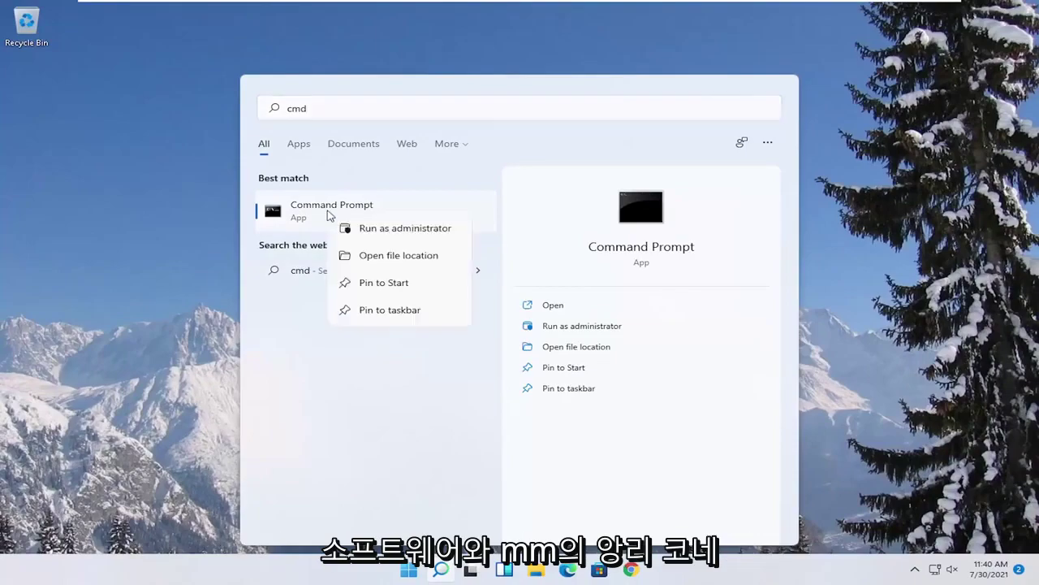
left_click(408, 233)
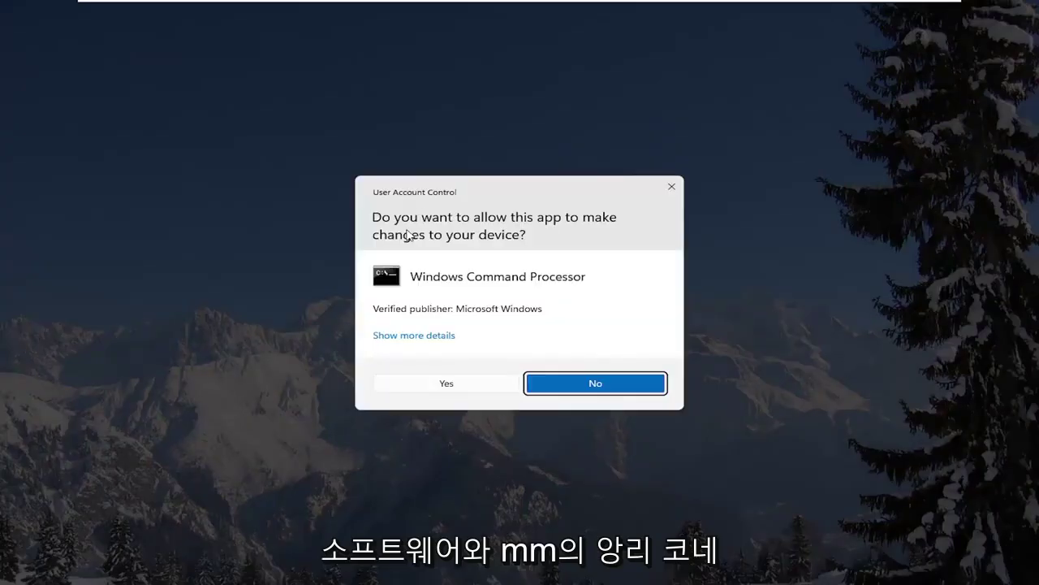
left_click(421, 384)
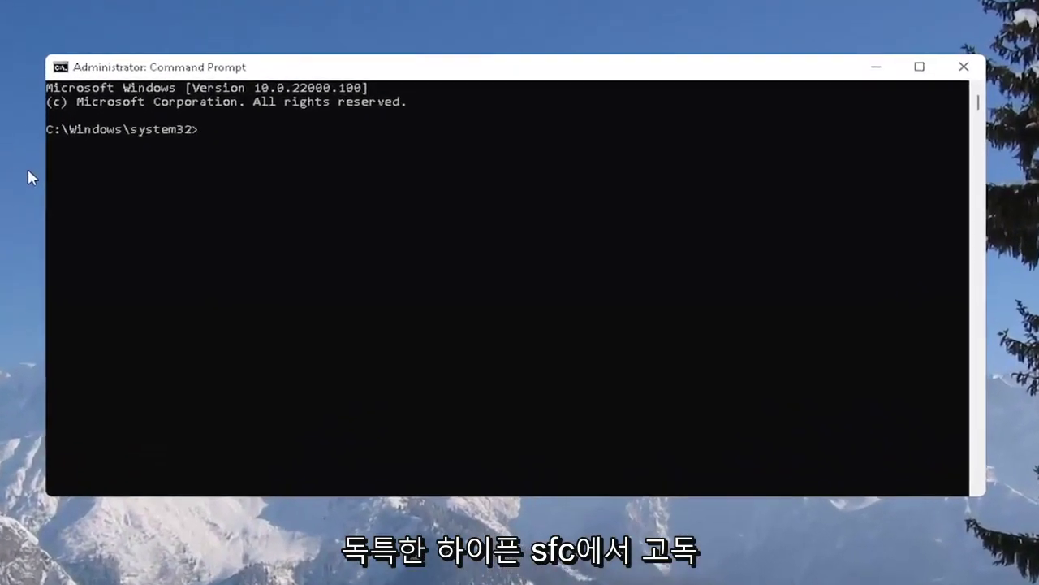
- Run the system file check with sfc /scannow in the elevated Command Prompt, and close the window once it completes
type("sf")
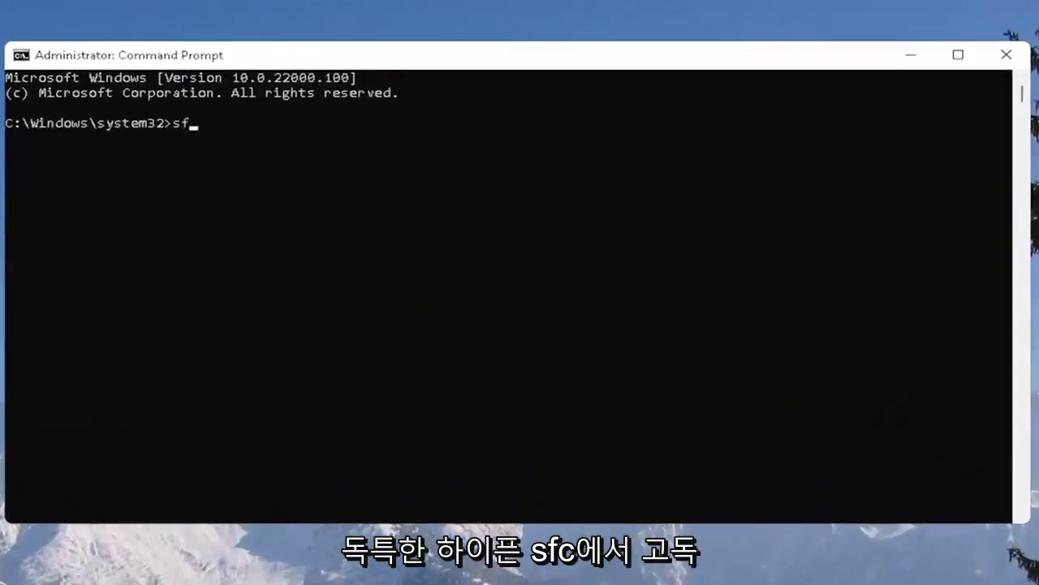
type("c /scannow")
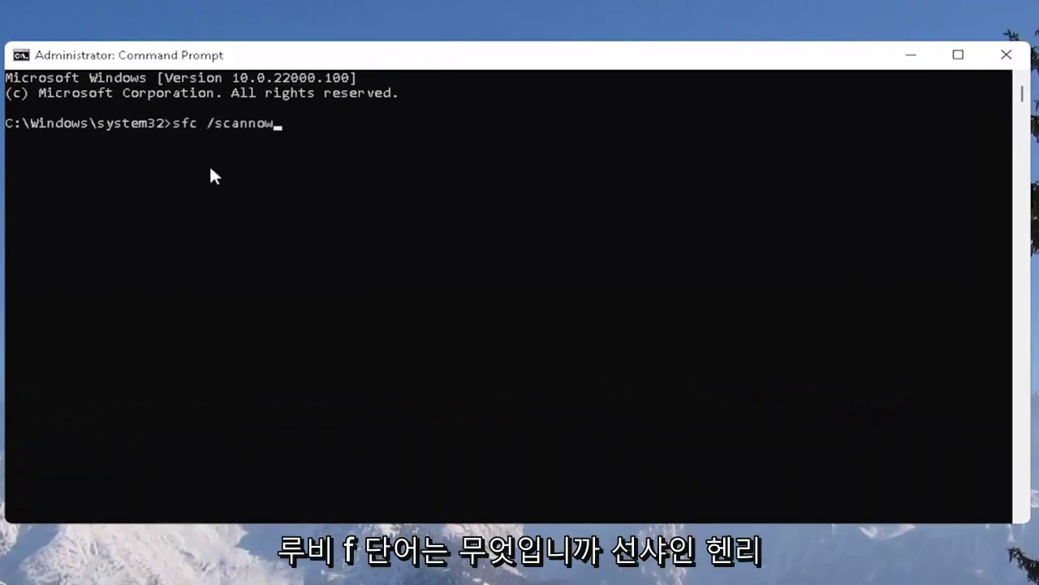
key("Return")
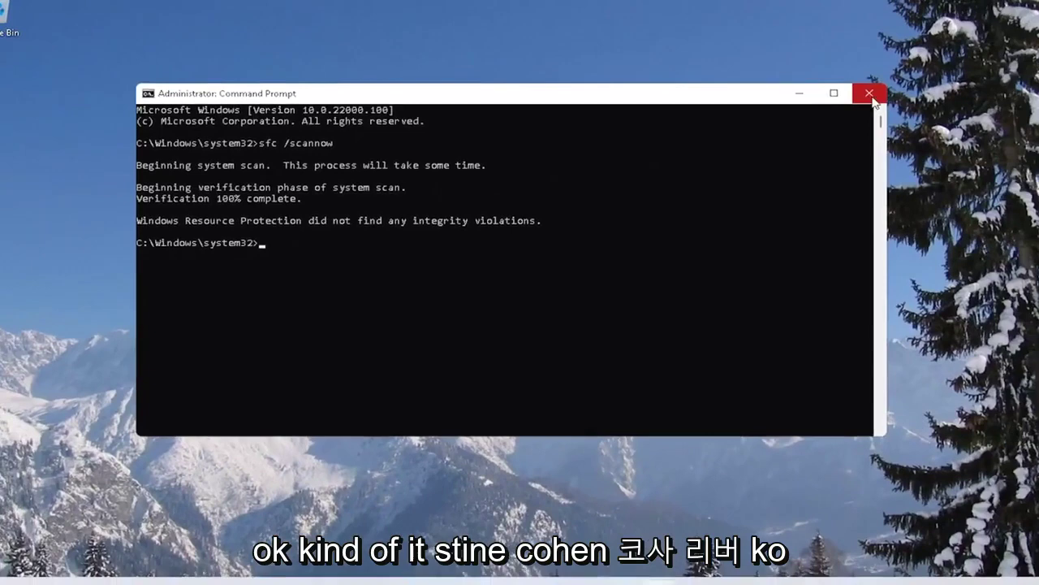
left_click(870, 94)
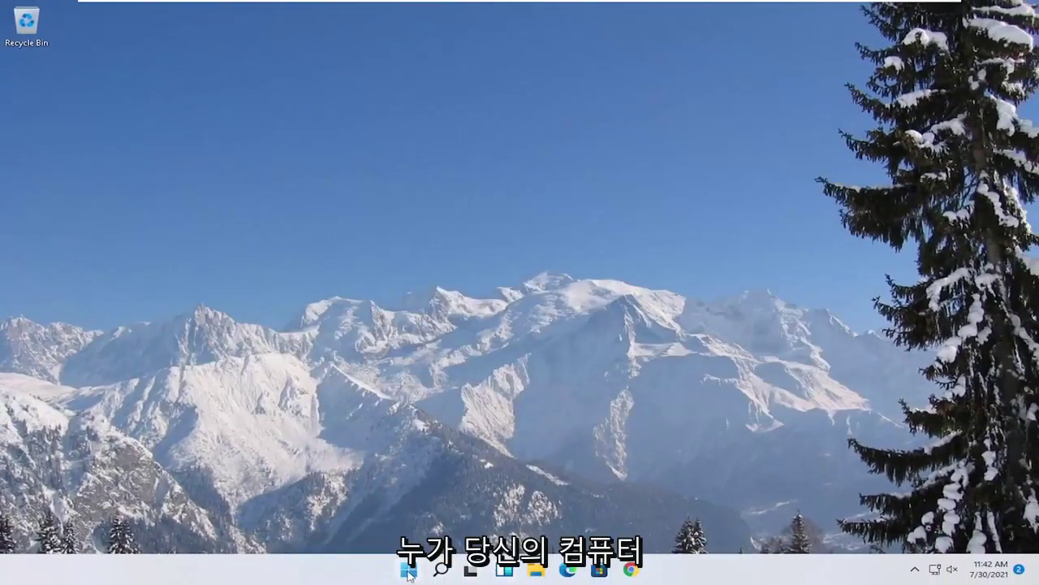
- Restart the computer after the system file scan
right_click(409, 574)
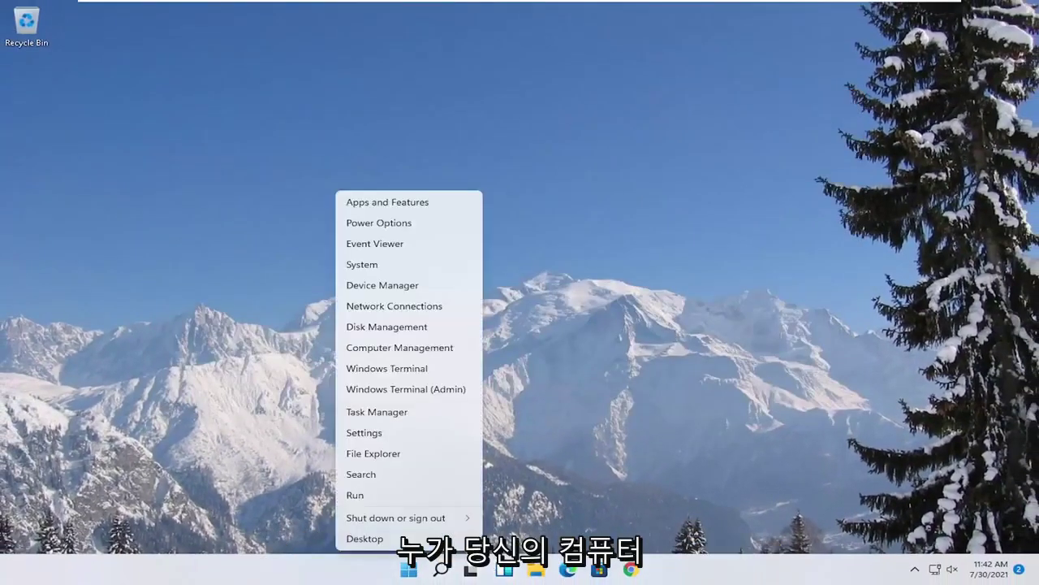
mouse_move(399, 519)
left_click(526, 537)
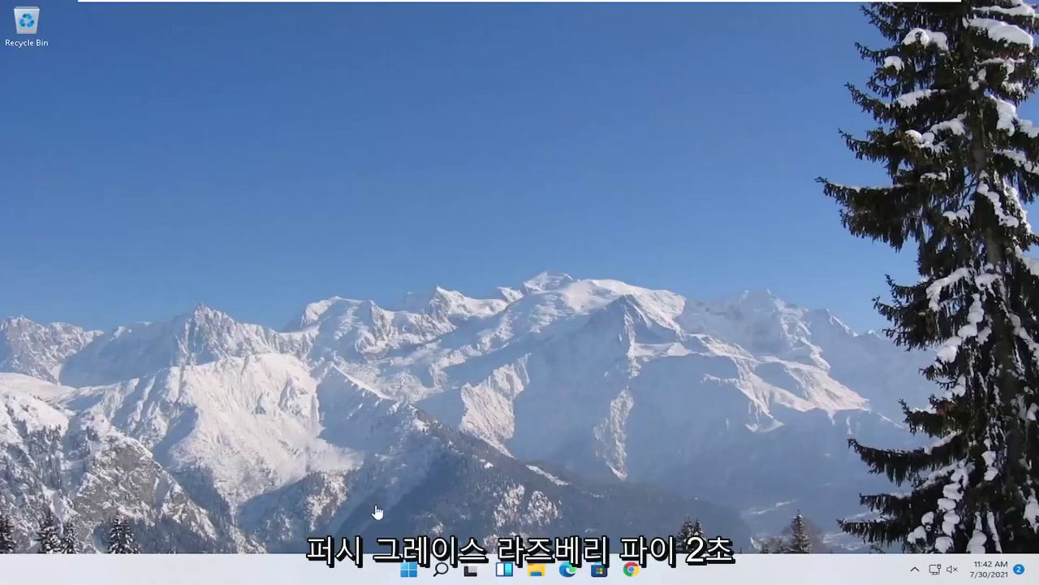
- Open File Explorer at This PC and bring up the error checking and optimization tools in the properties of Local Disk (C:)
right_click(413, 572)
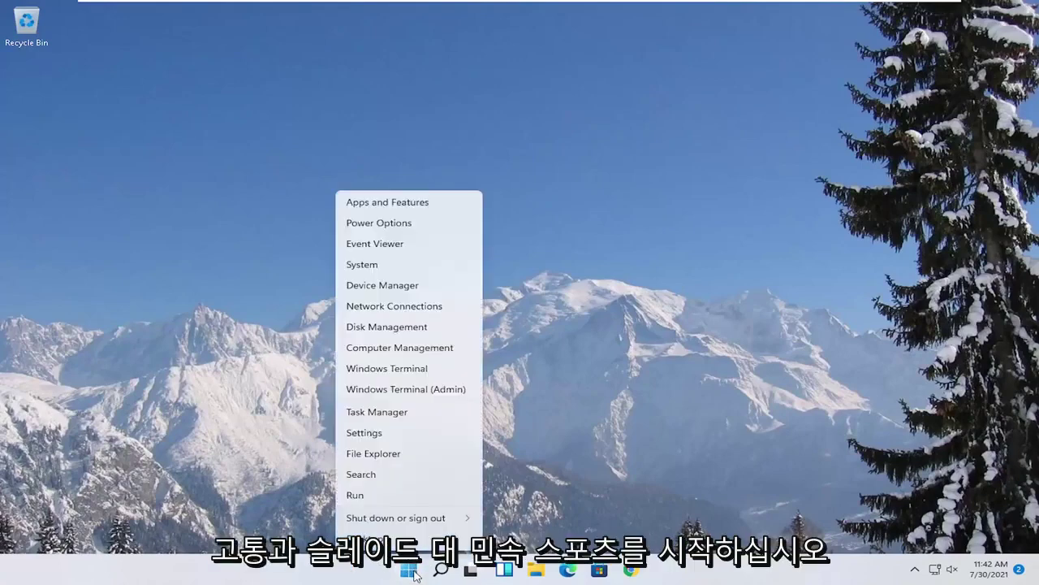
left_click(380, 453)
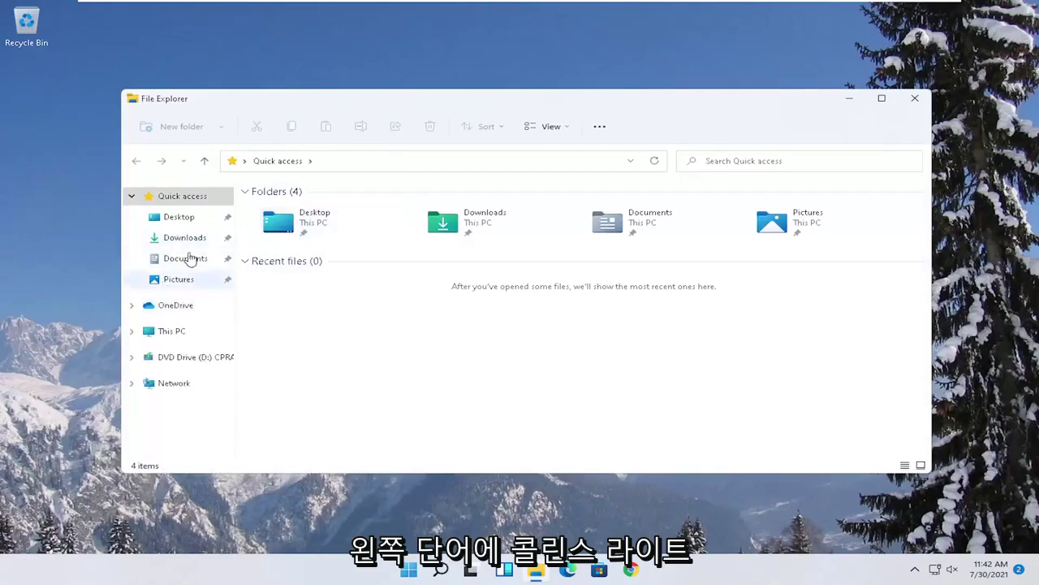
left_click(165, 333)
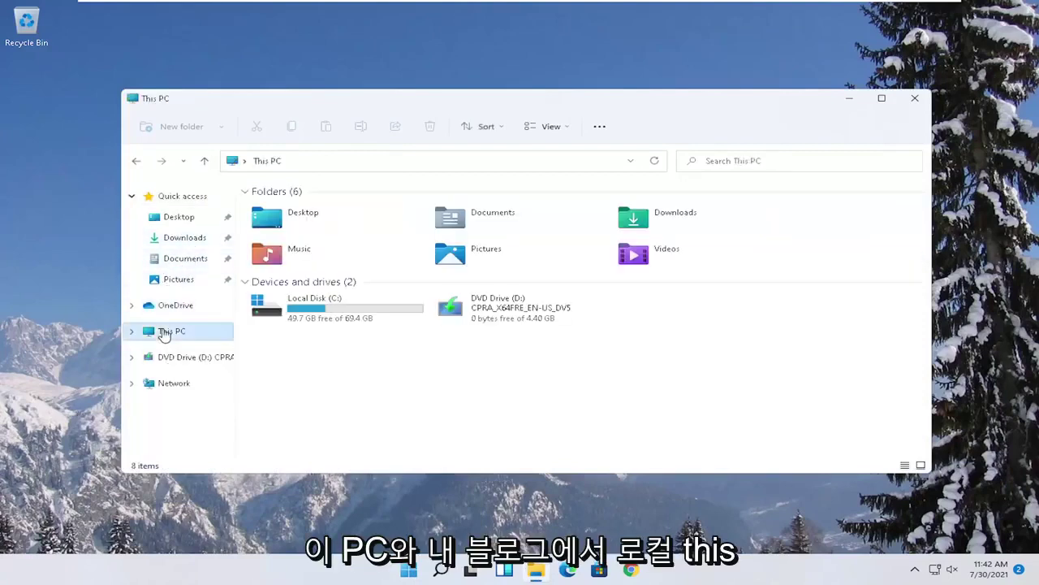
left_click(325, 311)
right_click(325, 311)
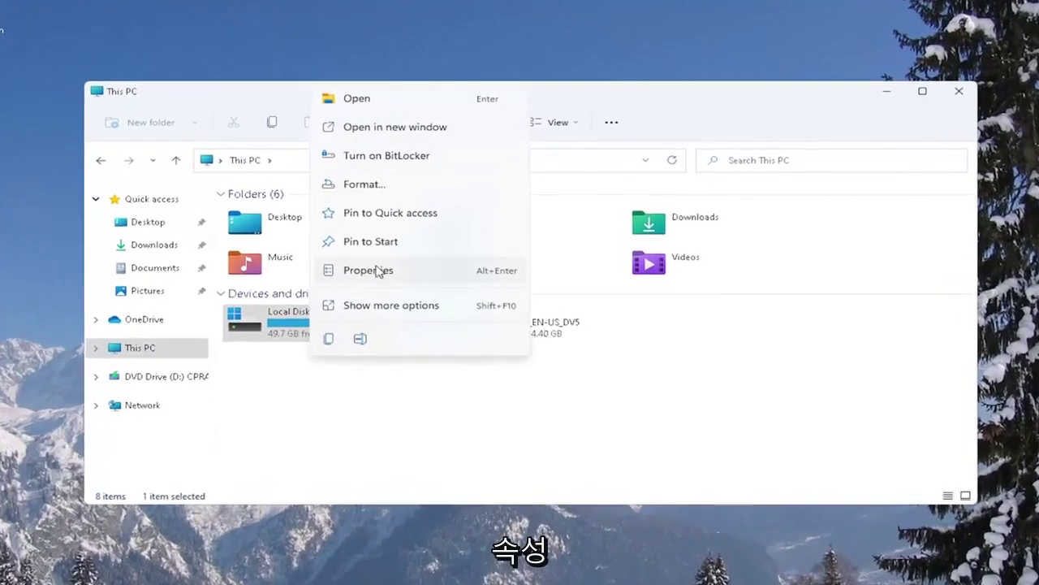
left_click(373, 266)
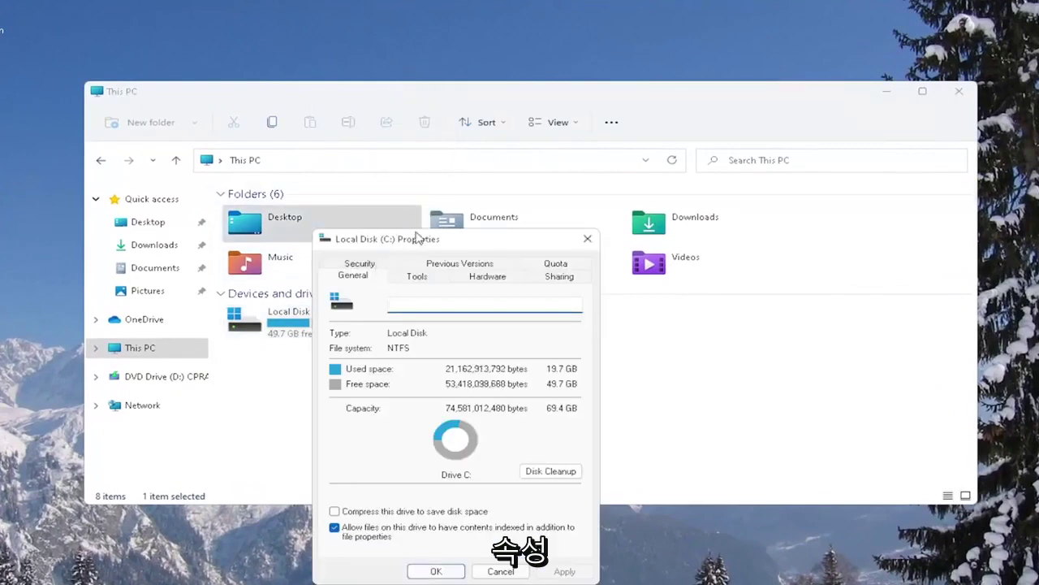
left_click_drag(414, 238, 440, 129)
left_click(442, 169)
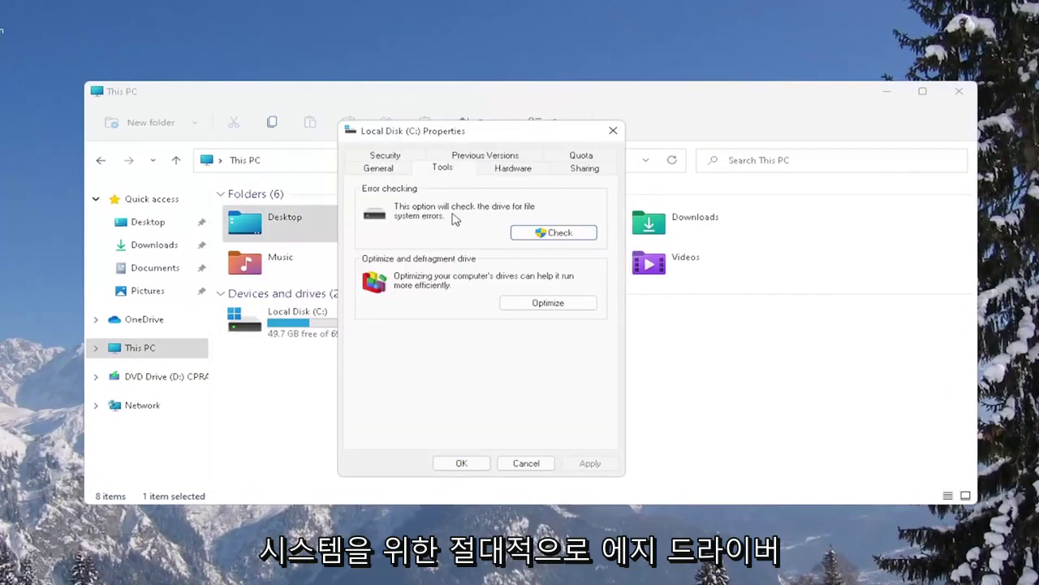
- Scan Local Disk (C:) for file system errors, and close the scan result and the drive properties
left_click(558, 233)
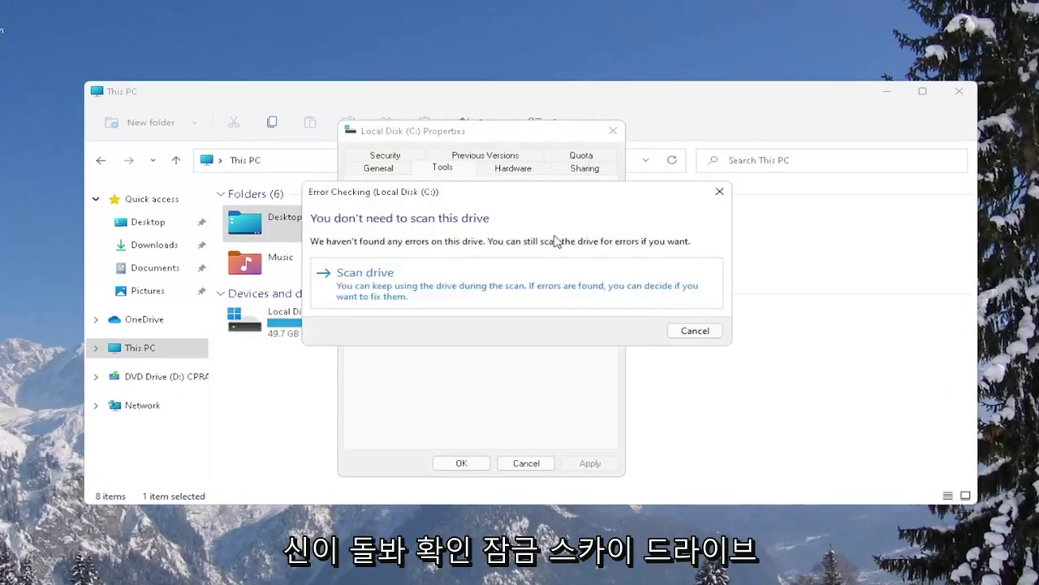
left_click(410, 289)
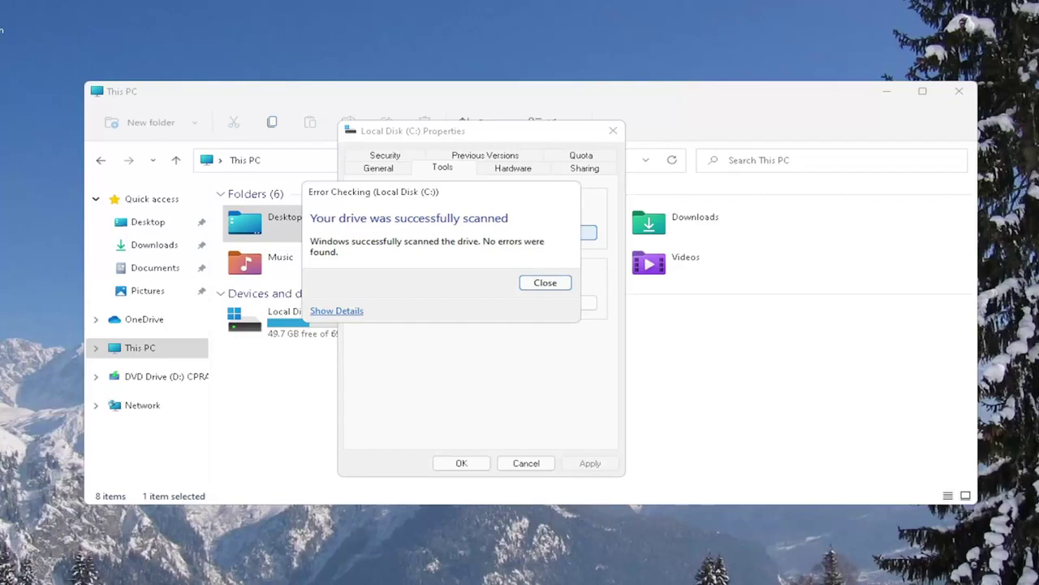
left_click_drag(433, 188, 457, 206)
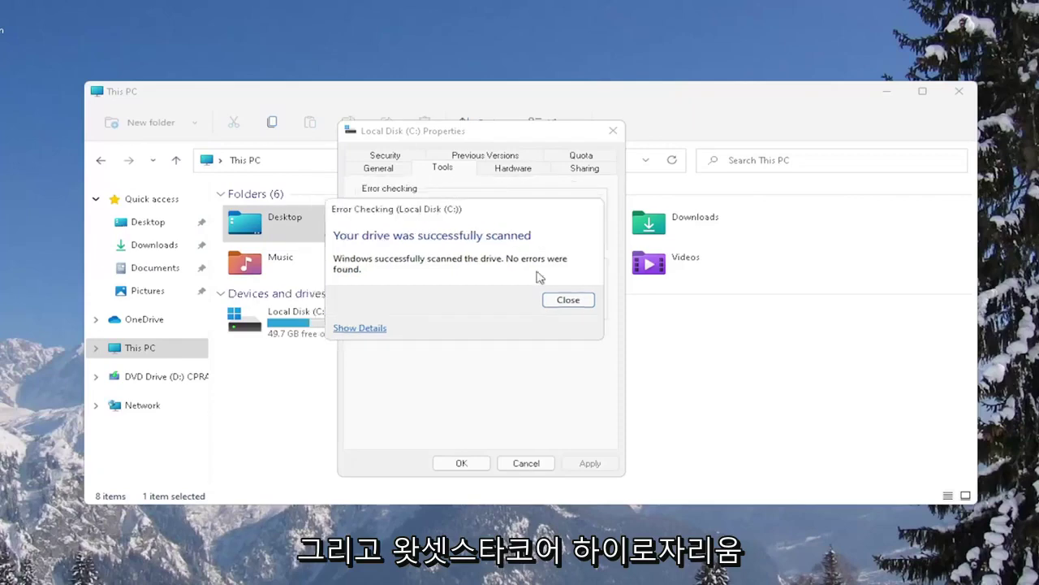
left_click(569, 299)
left_click(613, 131)
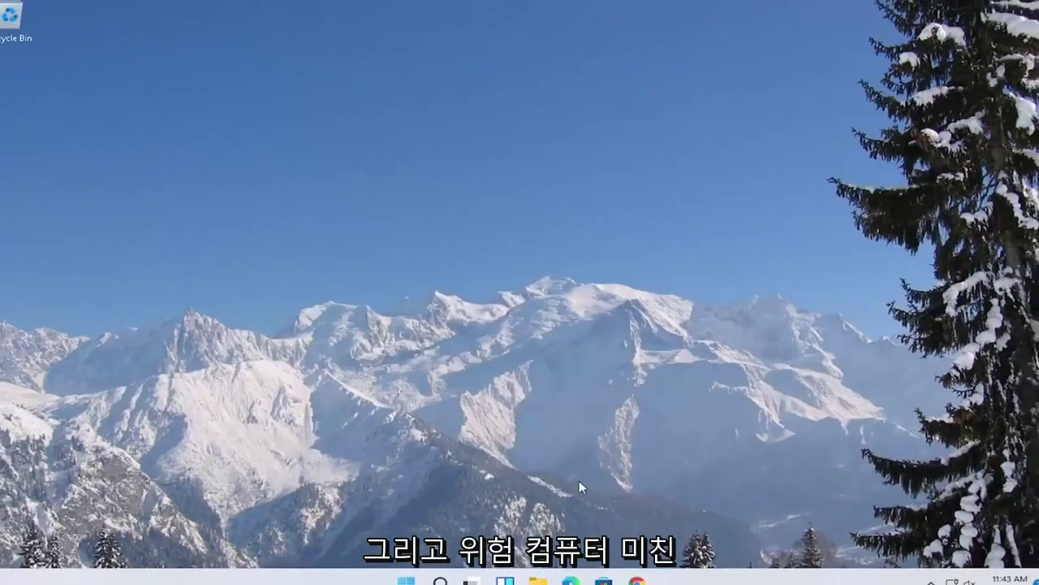
- Restart the computer again after the drive error check
right_click(406, 581)
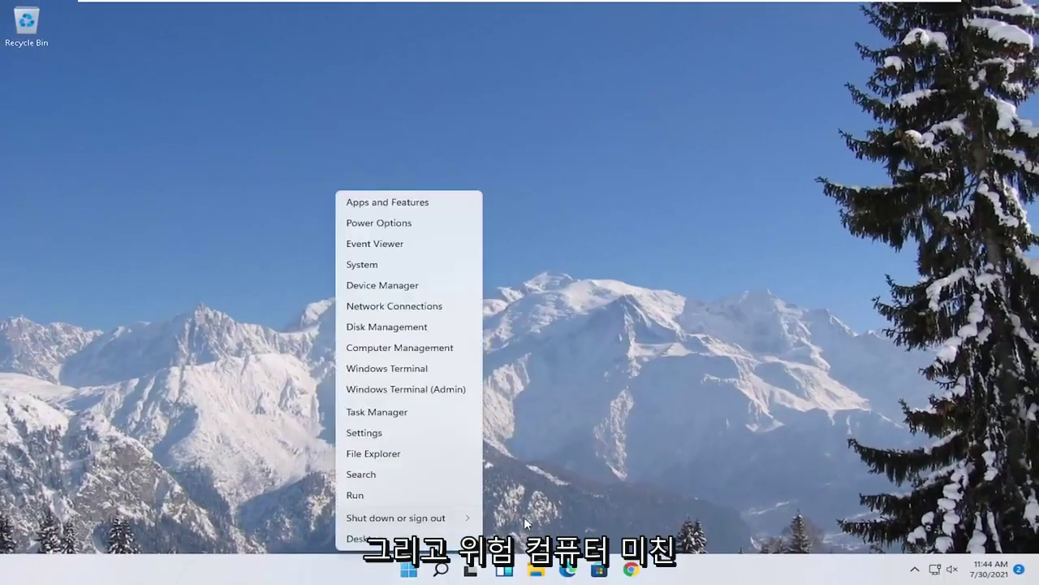
mouse_move(455, 520)
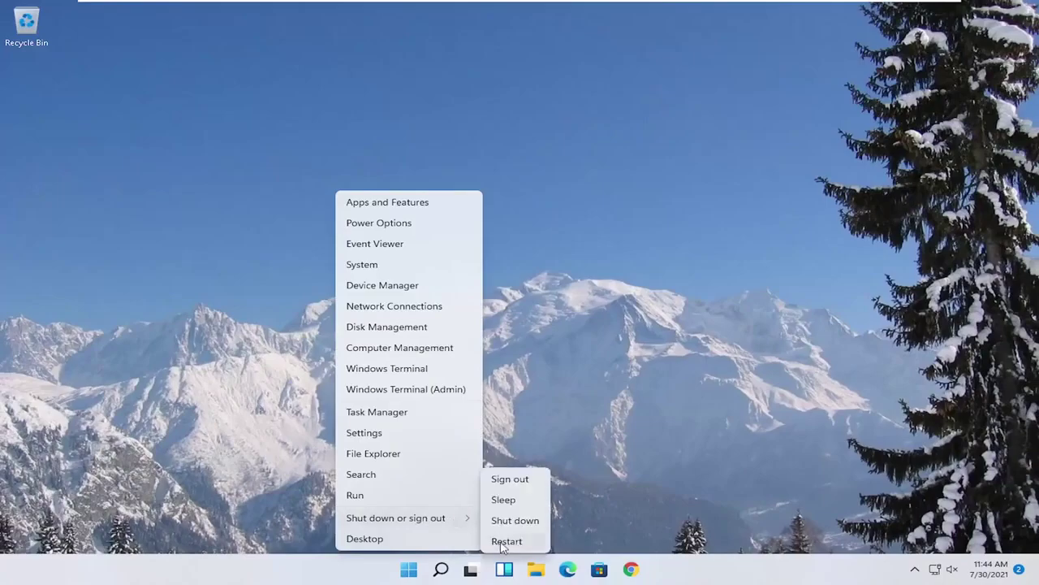
left_click(504, 542)
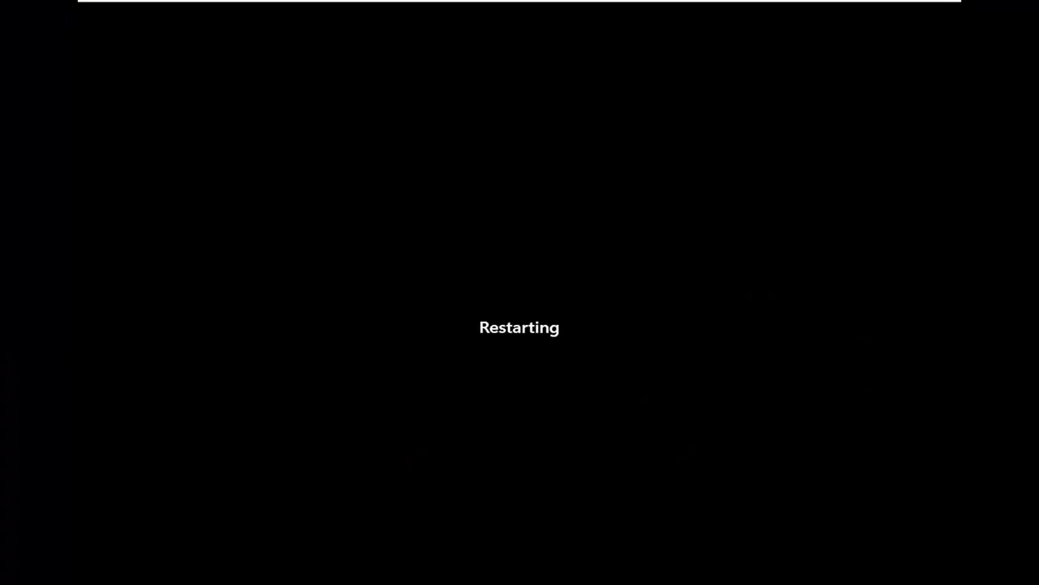